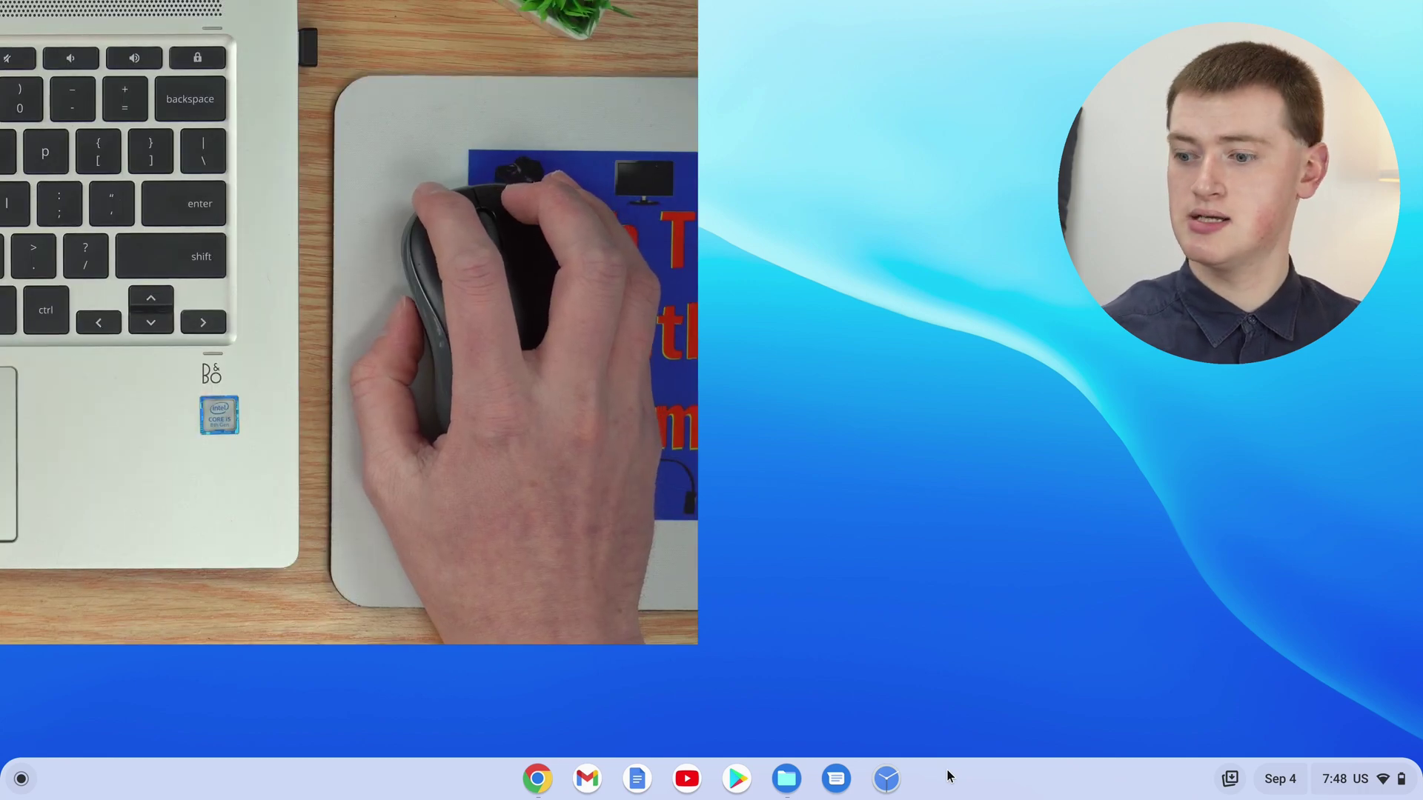
pyautogui.rightClick(963, 772)
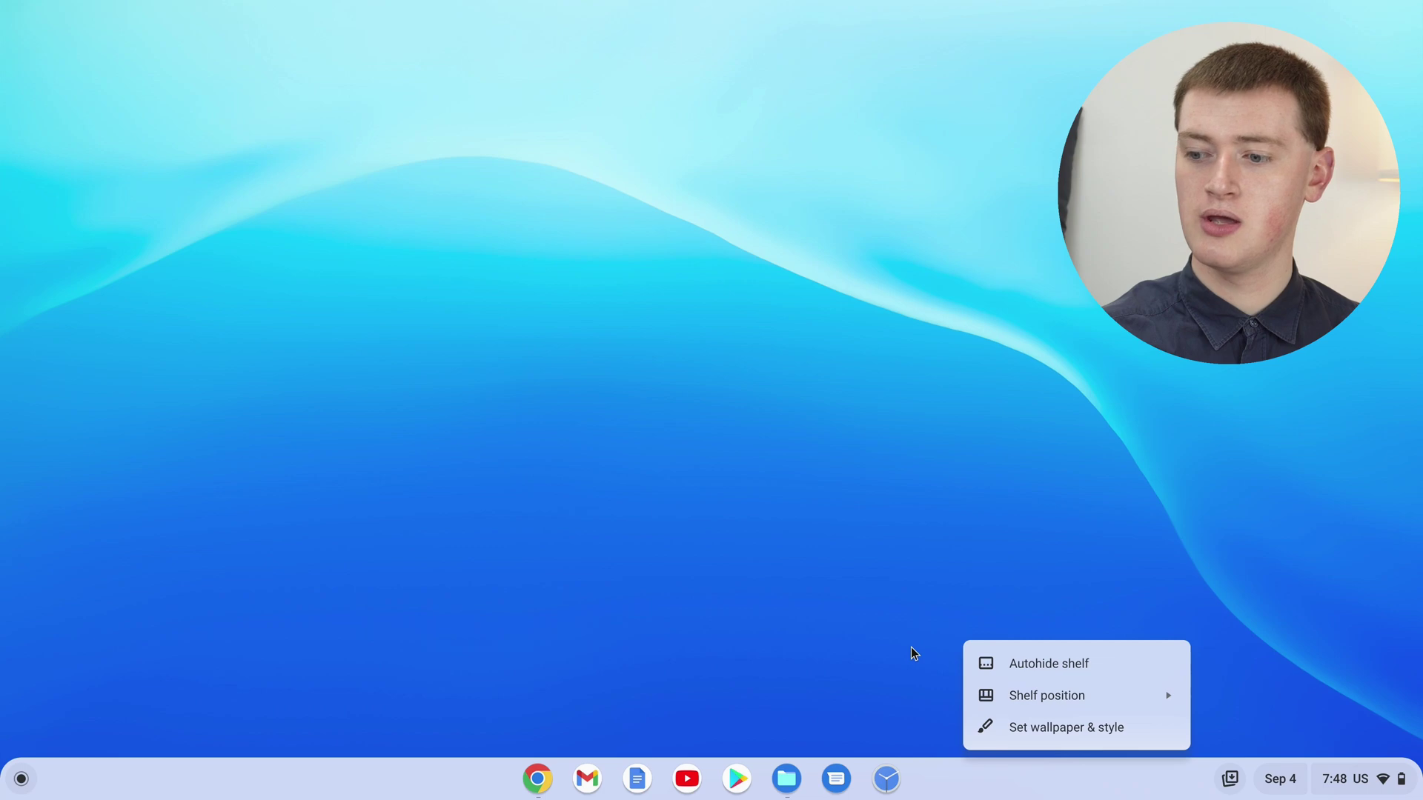
pyautogui.click(911, 653)
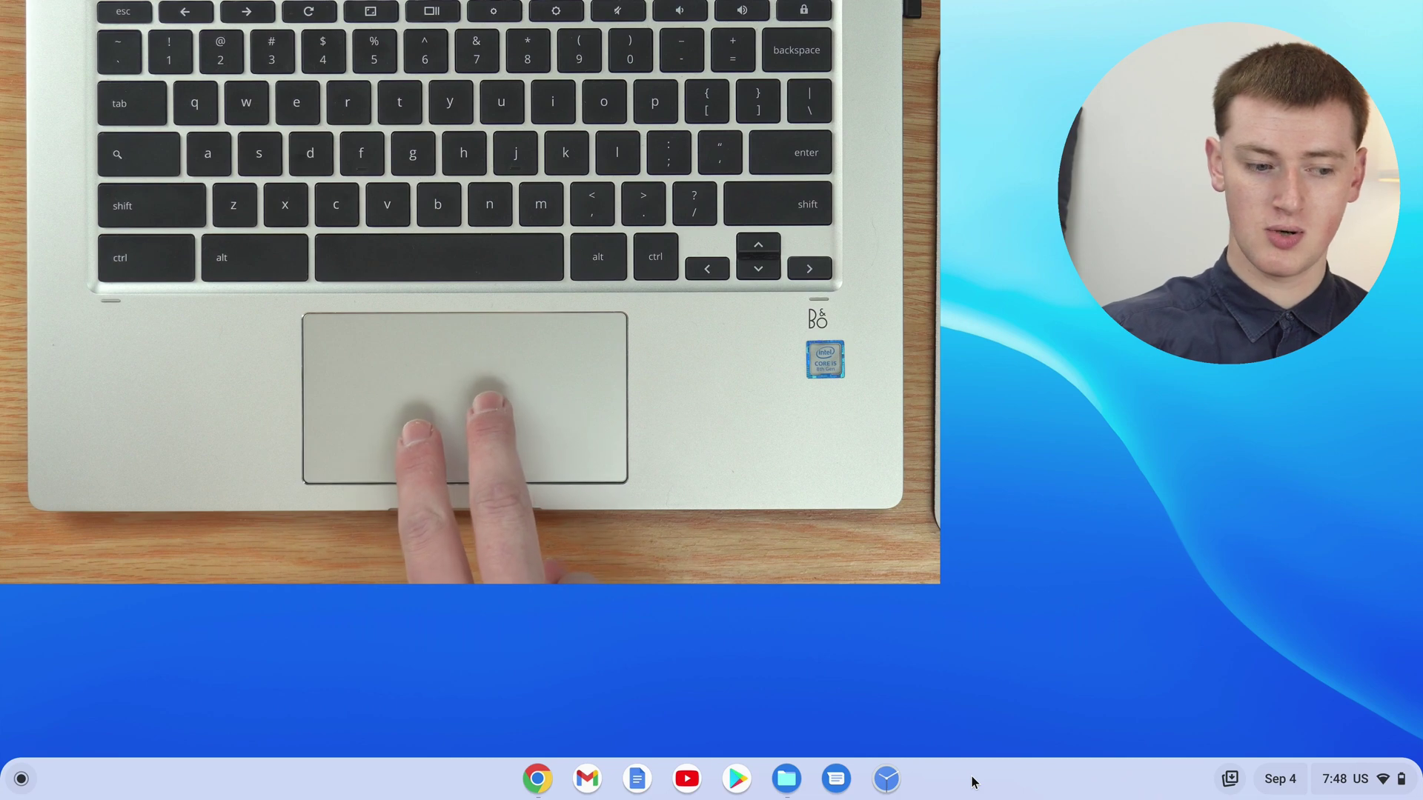
pyautogui.rightClick(973, 782)
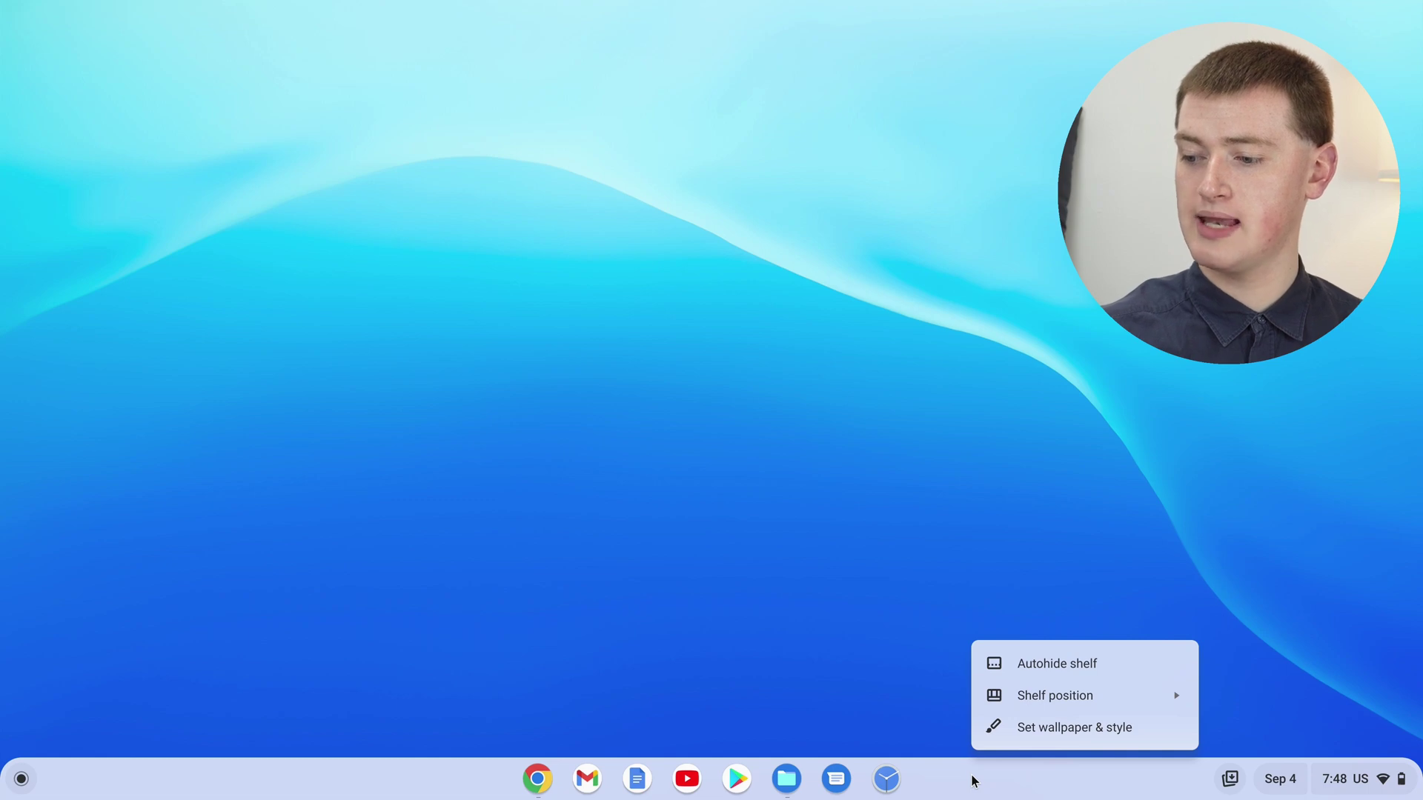
# Step: Open Wallpaper & style from the desktop's shelf menu
pyautogui.click(1074, 725)
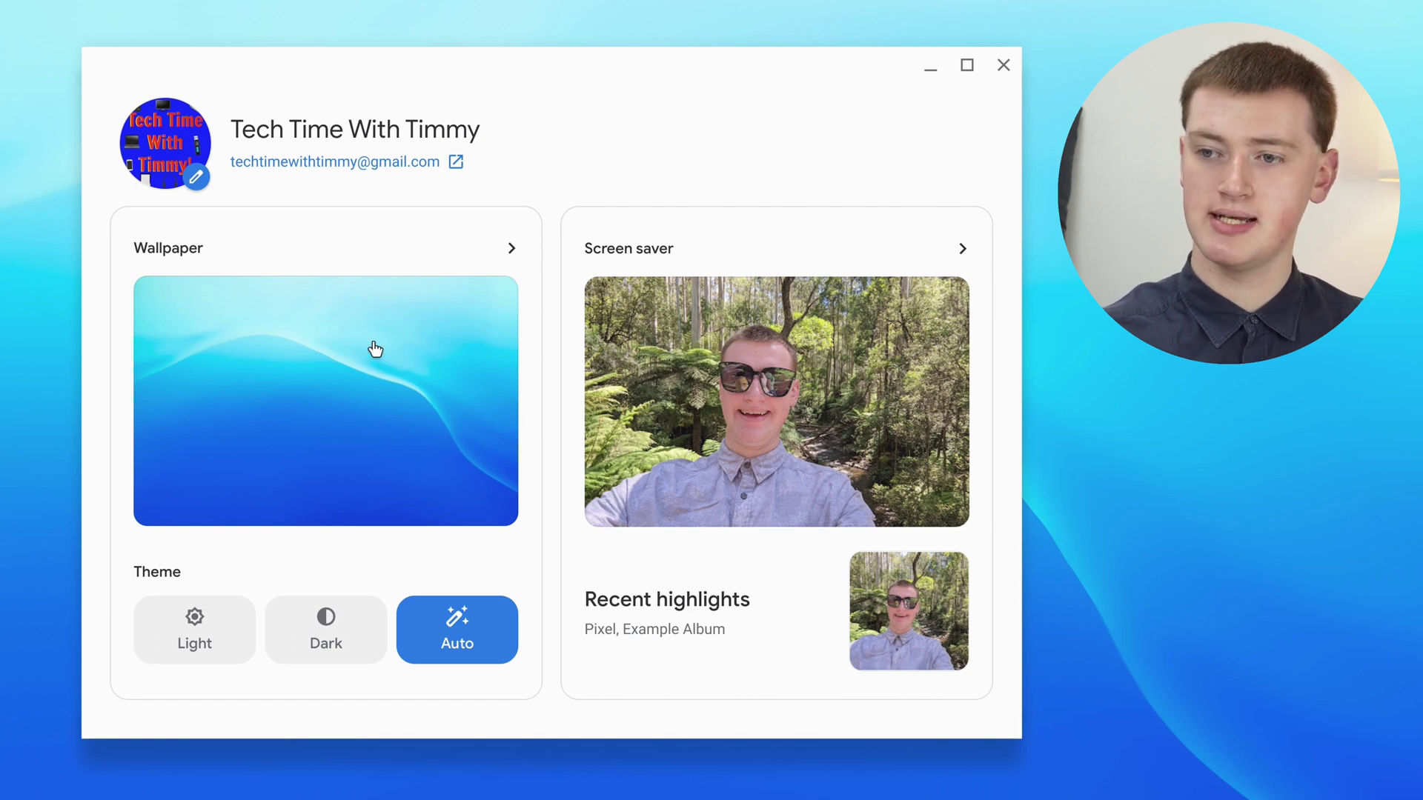
# Step: Open the Avatar page and pick the cheese avatar as the profile picture
pyautogui.click(184, 187)
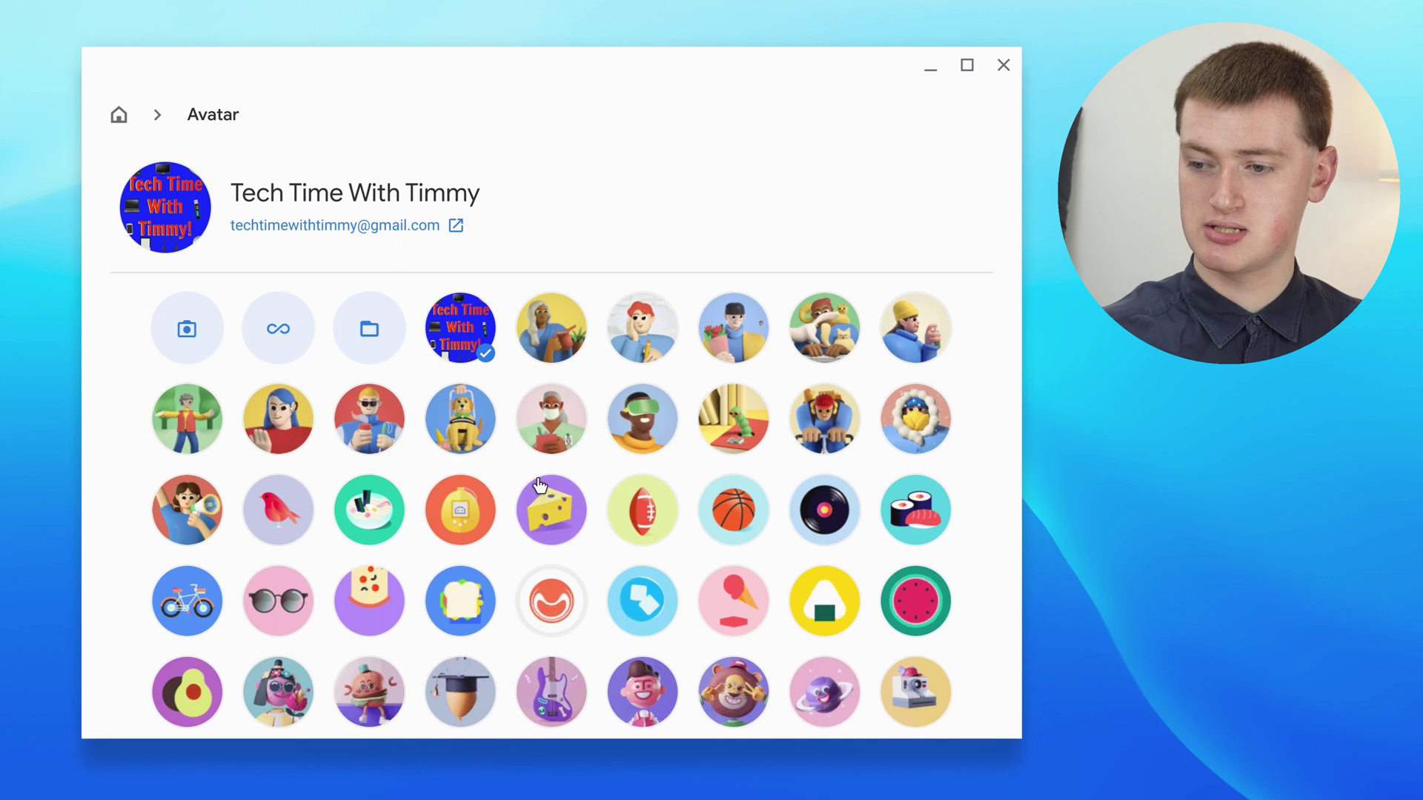
pyautogui.click(541, 498)
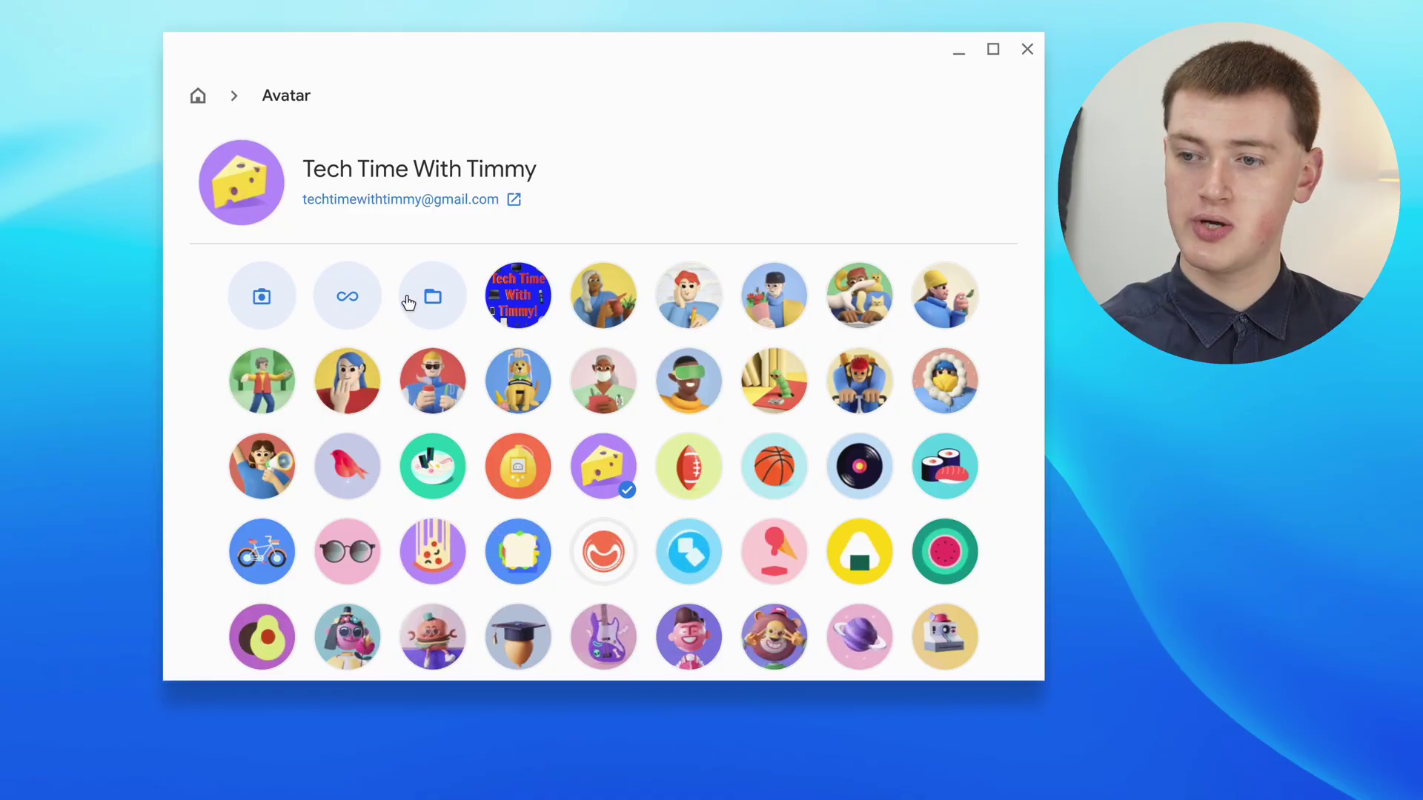
# Step: Set the profile picture to Cool Guy.jpg from the Downloads folder
pyautogui.click(430, 295)
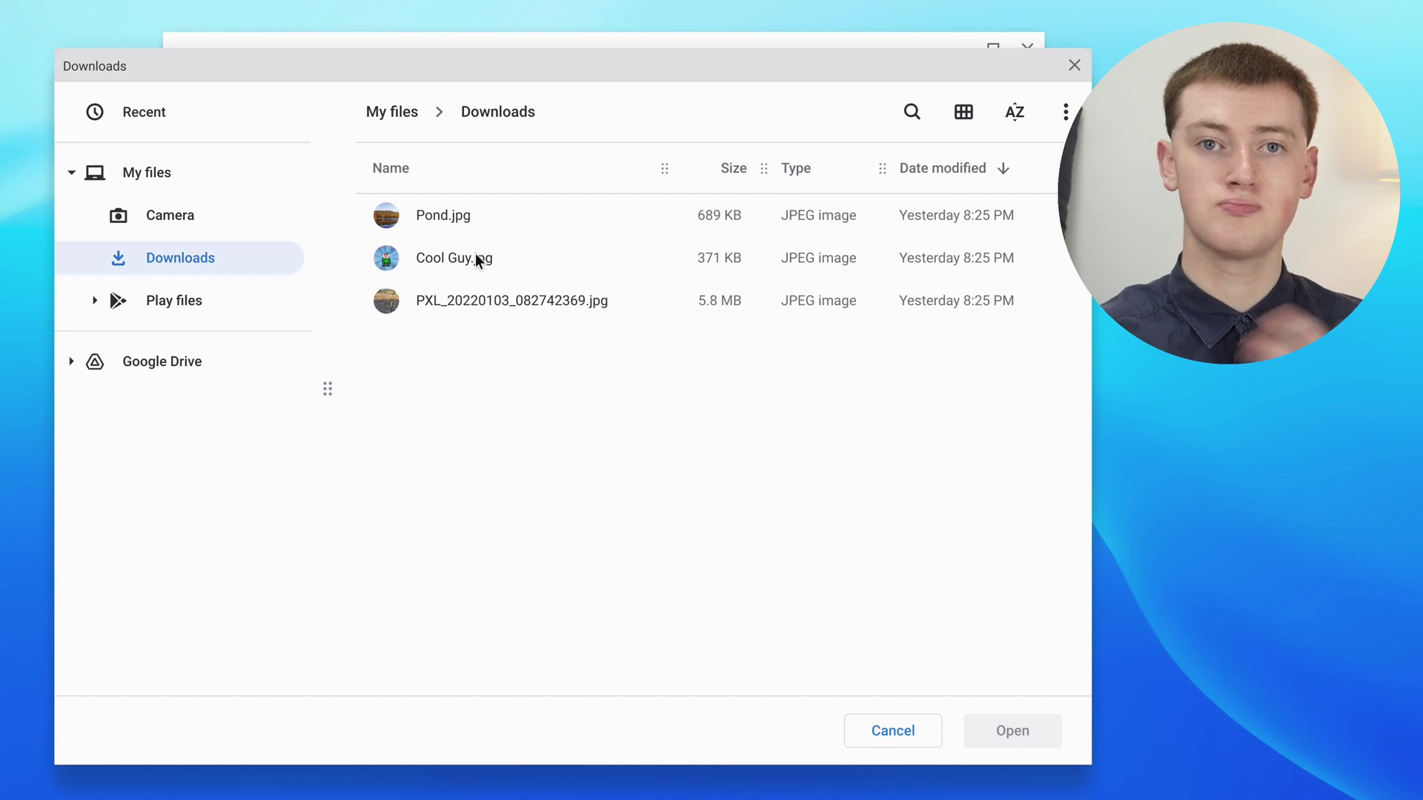
pyautogui.doubleClick(474, 257)
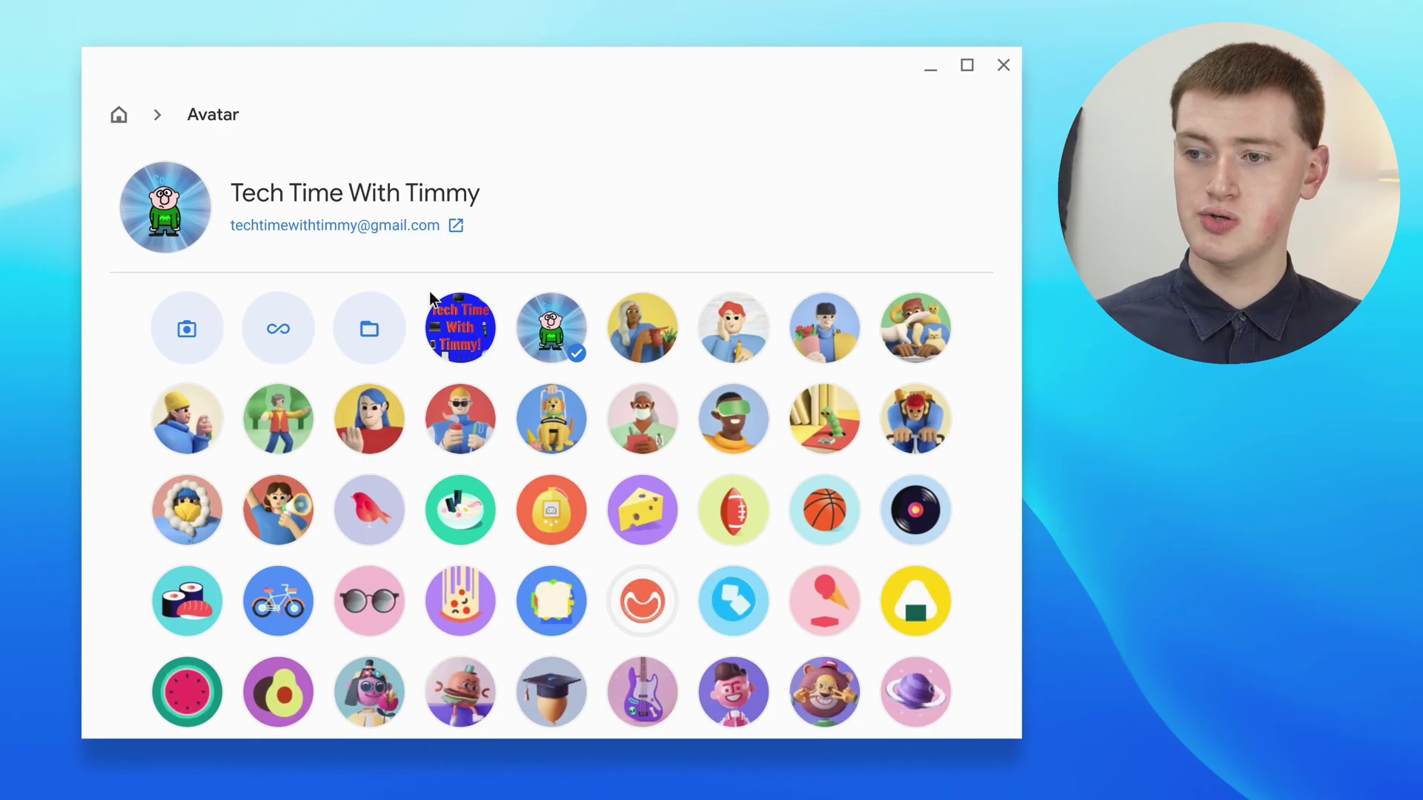
# Step: Take a new webcam photo and use it as the profile picture
pyautogui.click(191, 341)
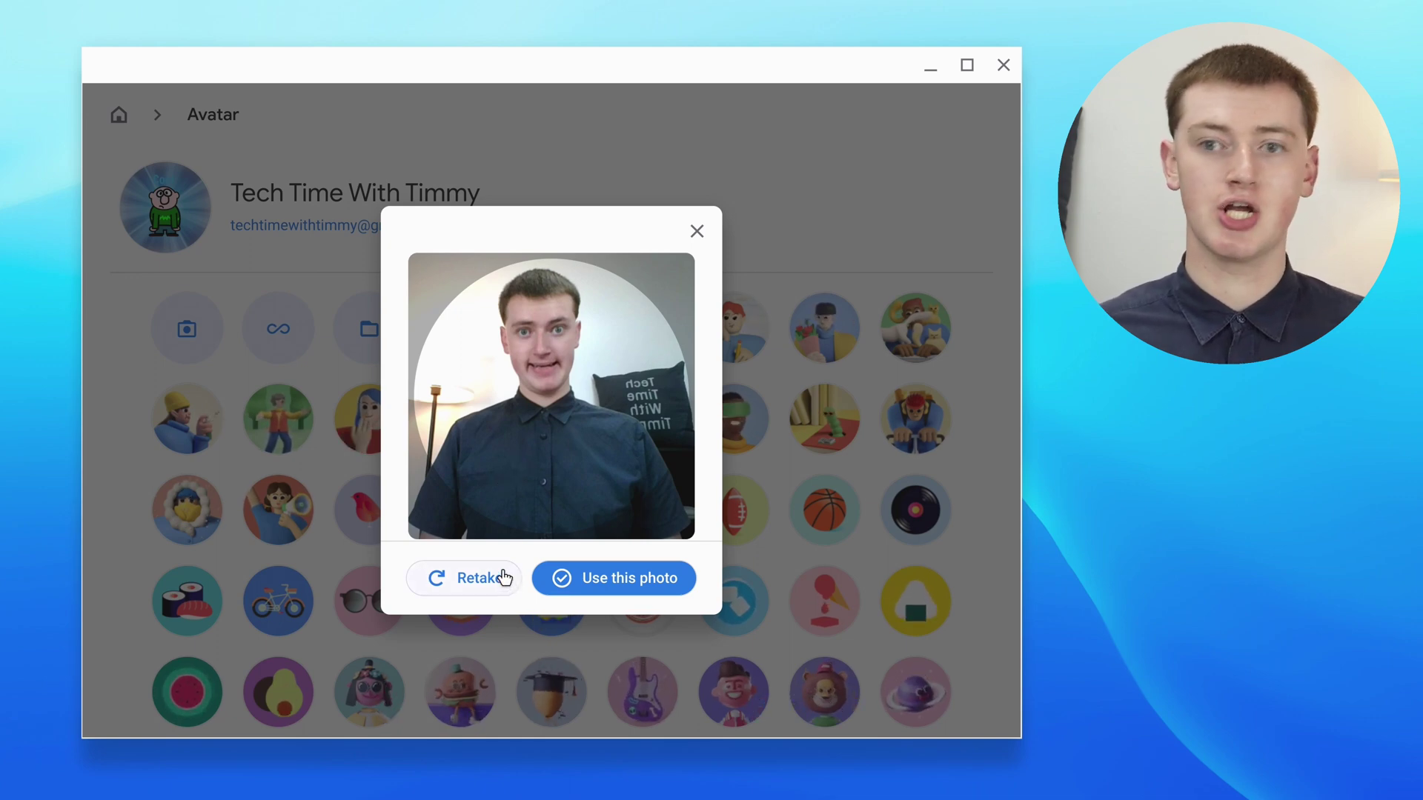
pyautogui.click(653, 577)
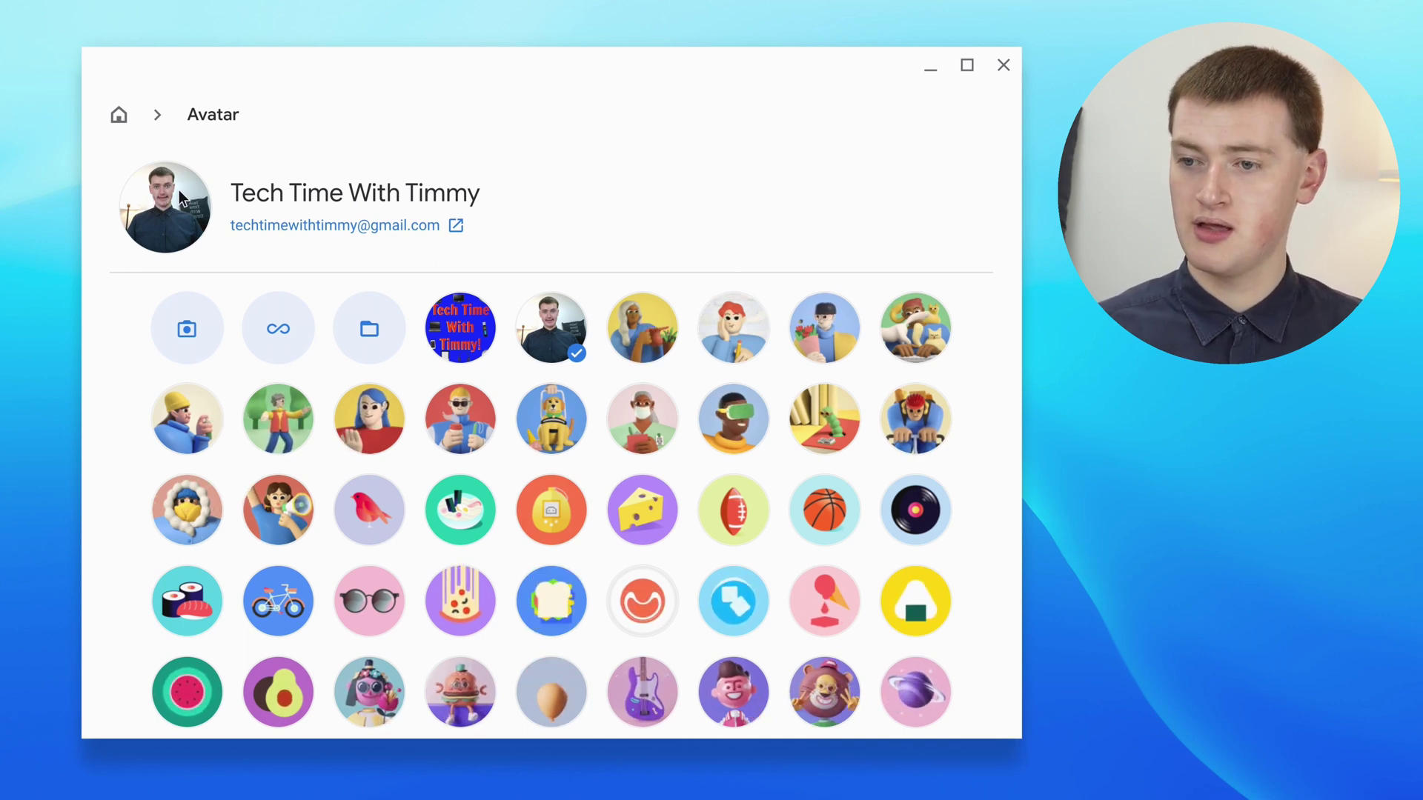
pyautogui.click(273, 341)
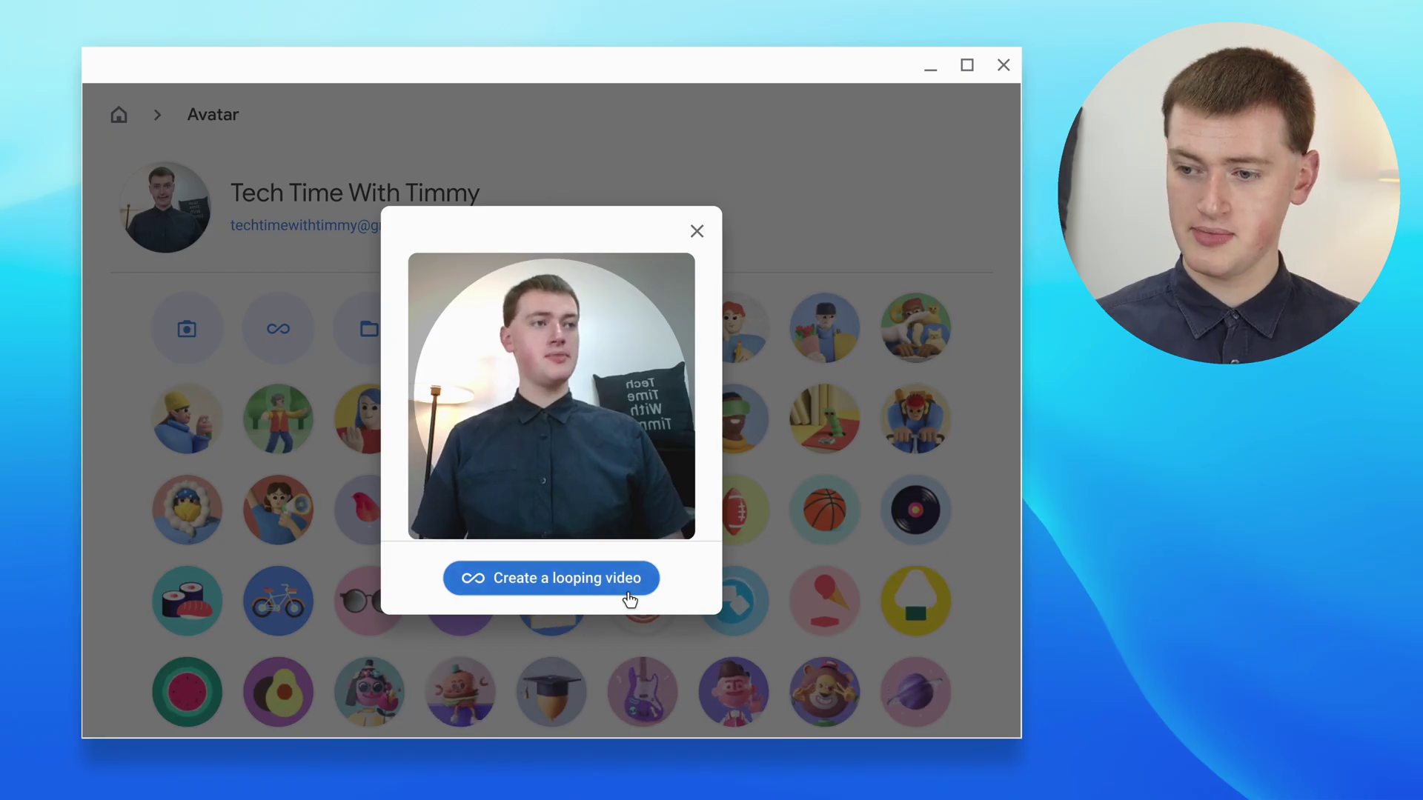
# Step: Record a looping waving video, use it as the profile picture, and close Wallpaper & style
pyautogui.click(578, 589)
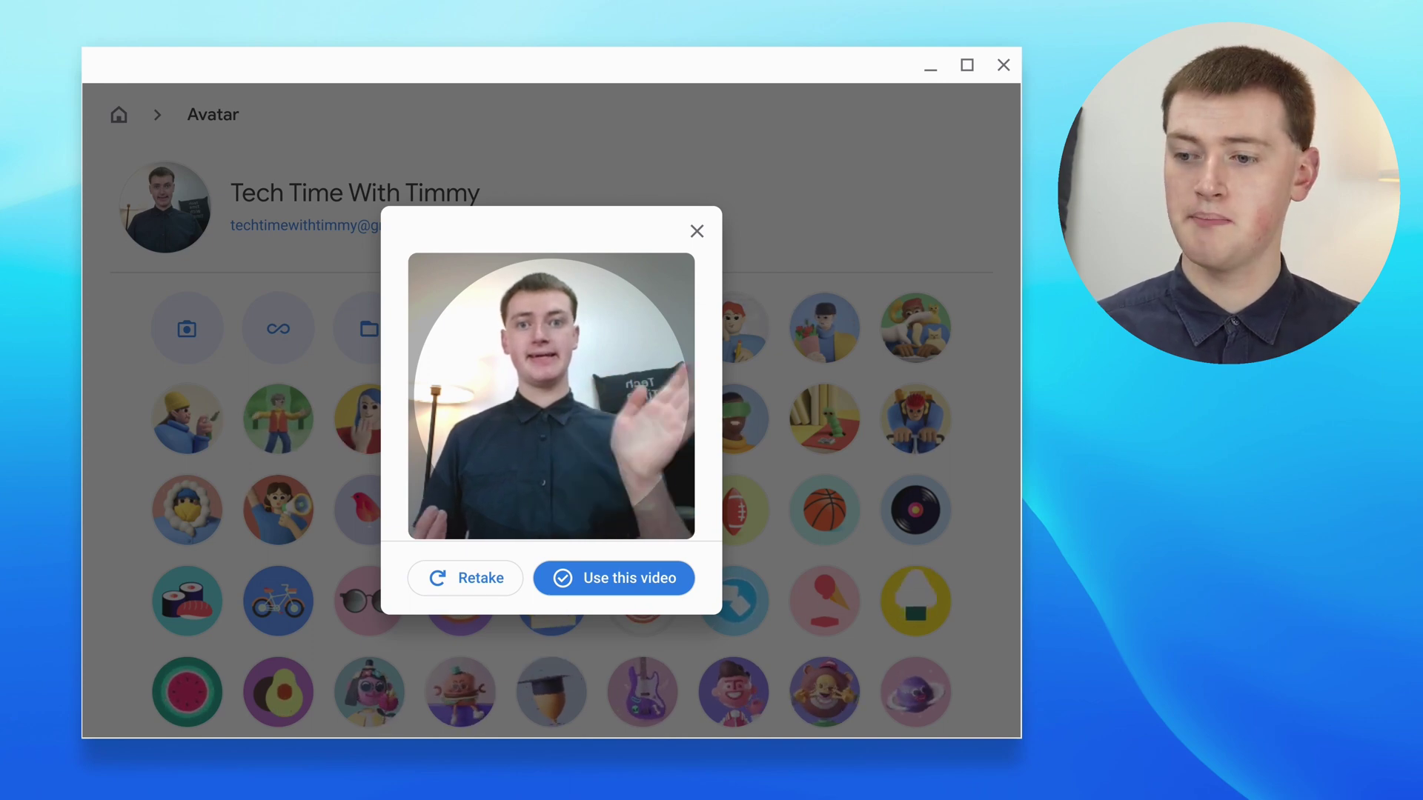
pyautogui.click(588, 581)
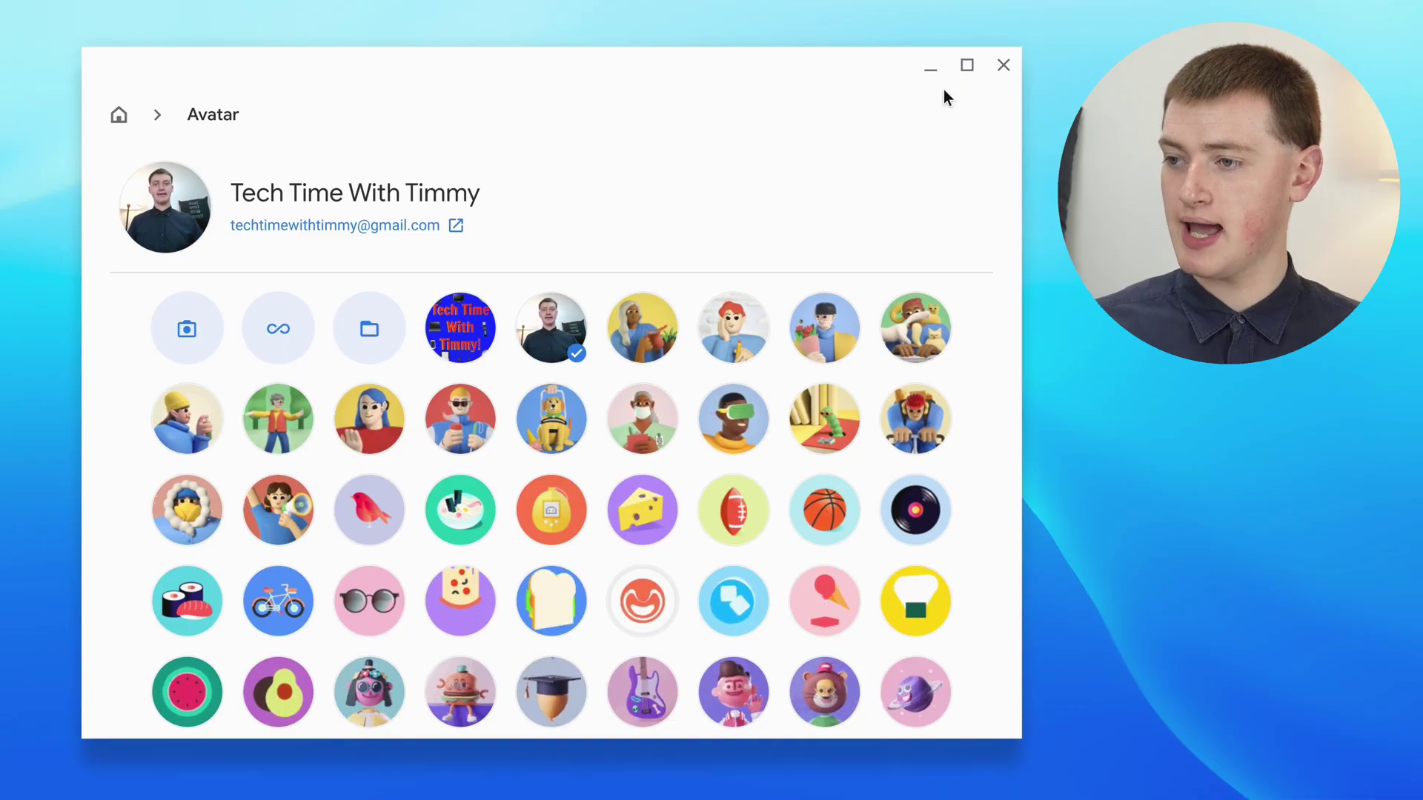
pyautogui.click(1004, 65)
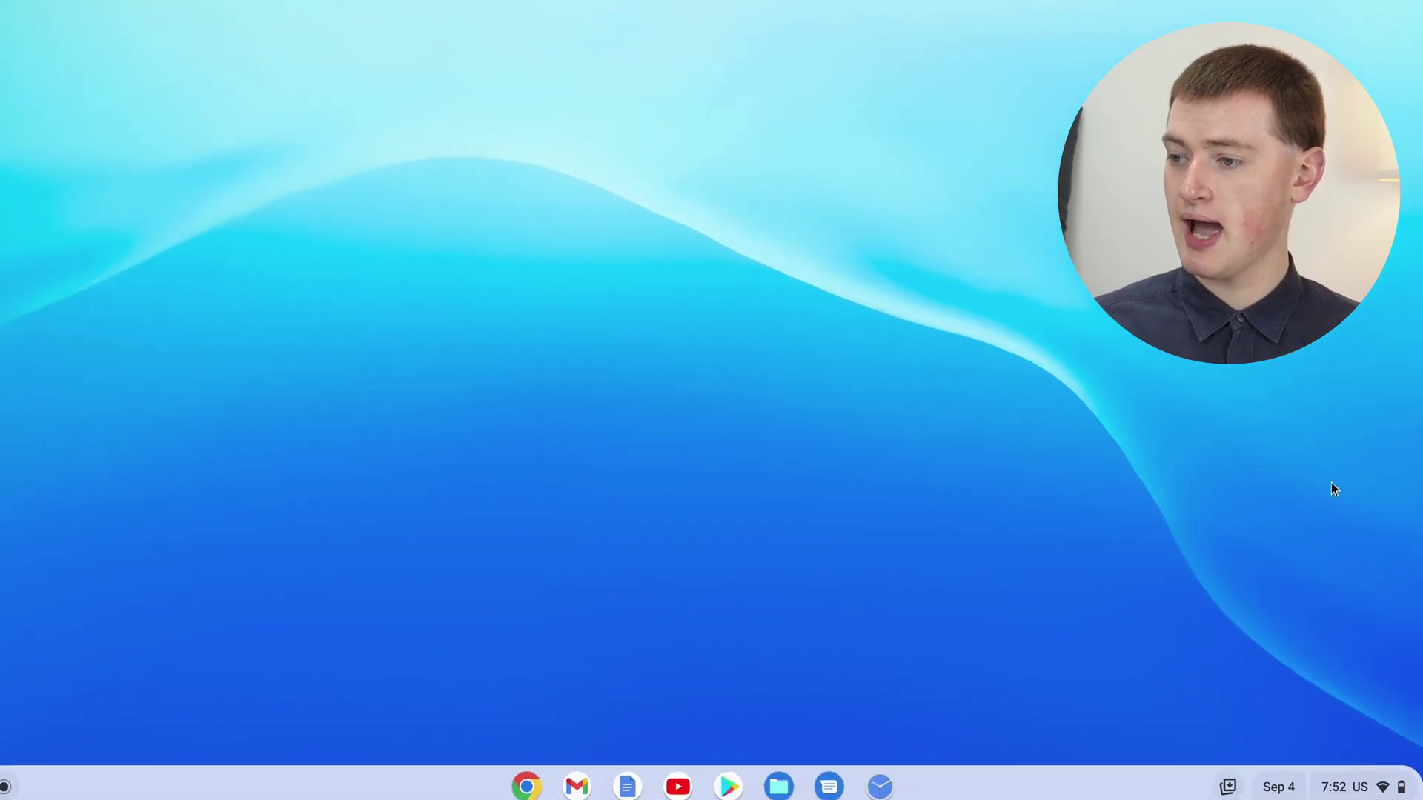
# Step: Open Quick Settings from the status tray to reach the lock button
pyautogui.click(1376, 781)
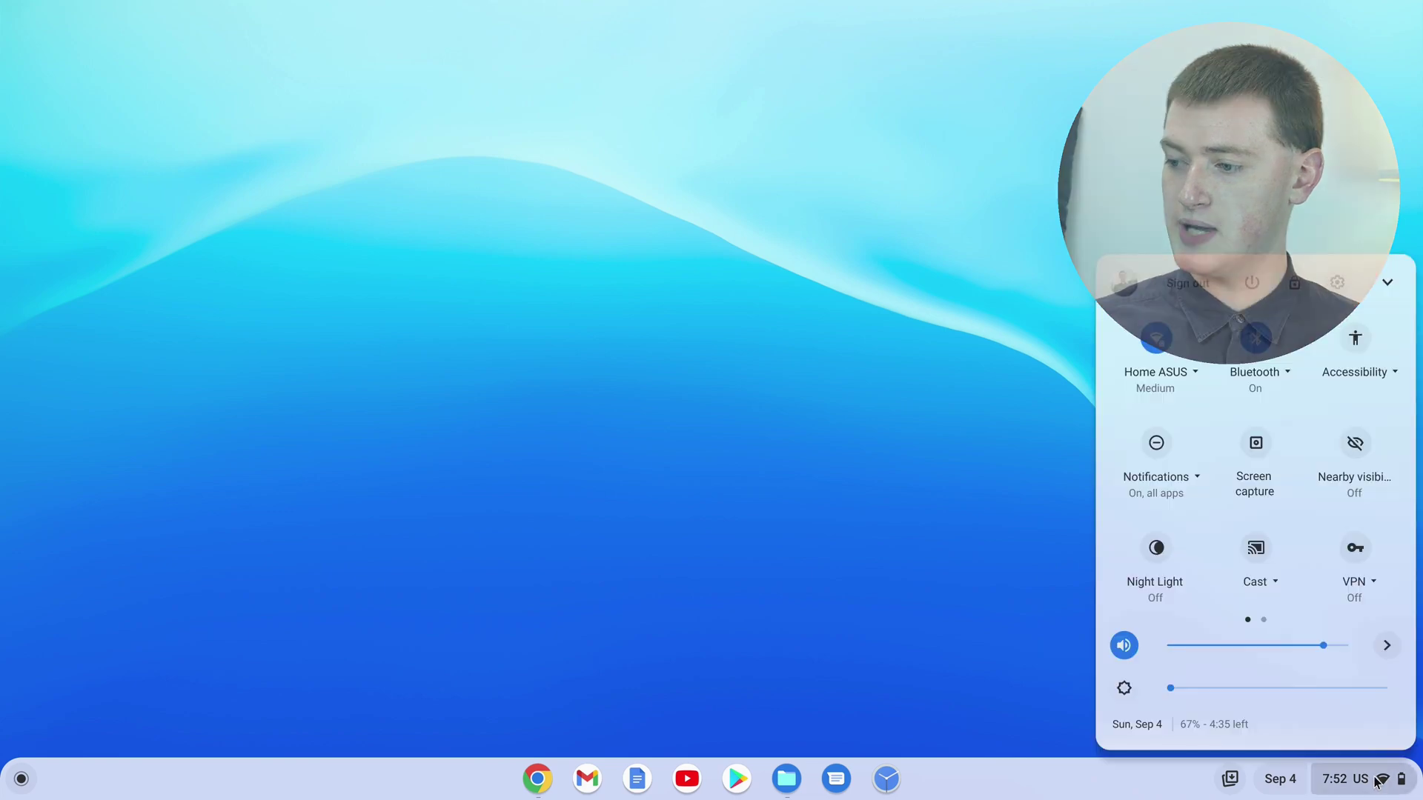